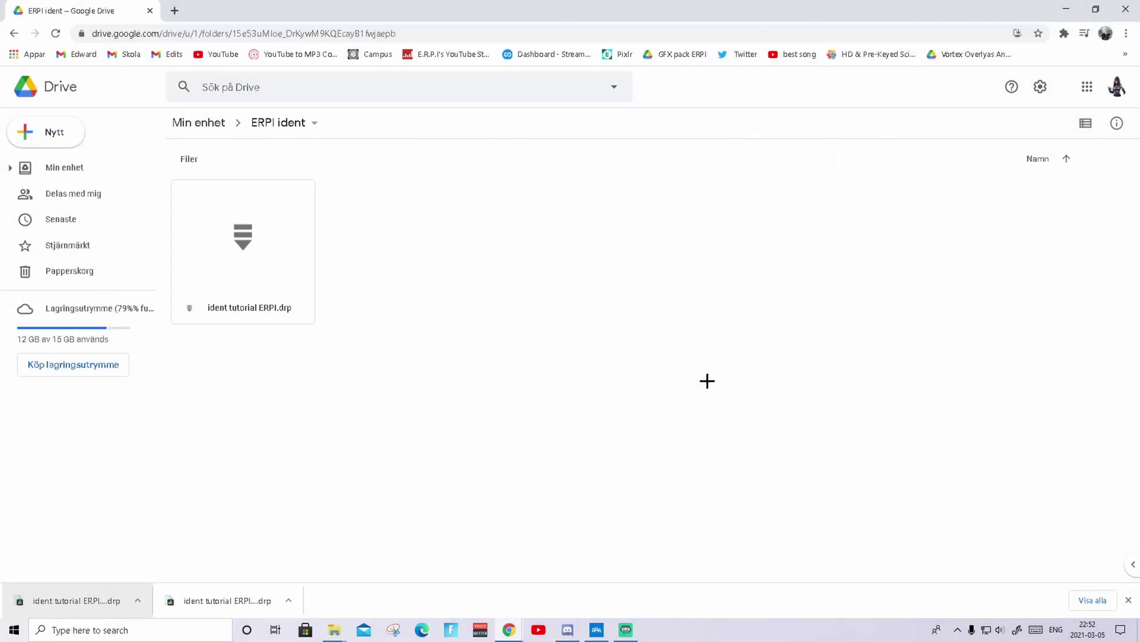
# Step: Download 'ident tutorial ERPI.drp' from Google Drive and open the downloaded file
pyautogui.click(1128, 600)
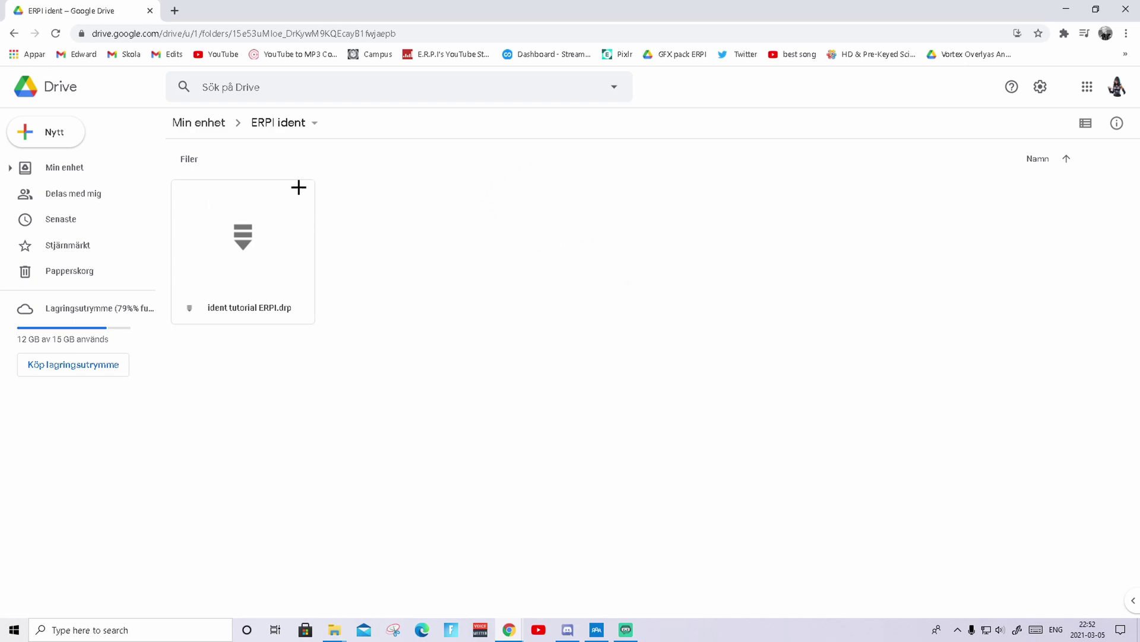
pyautogui.click(305, 279)
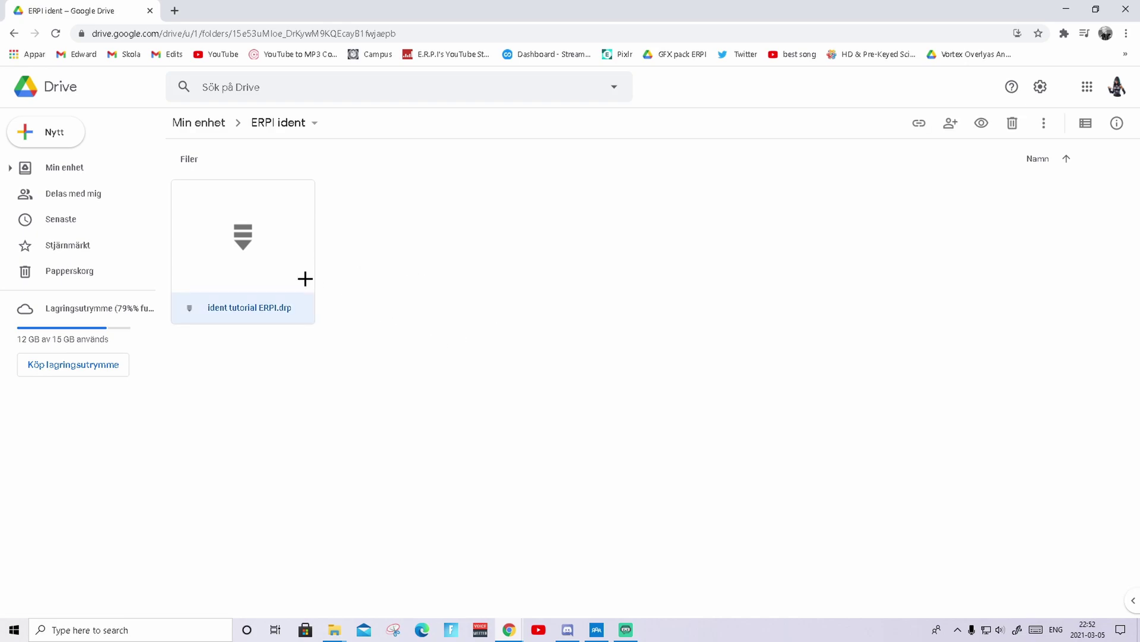
pyautogui.doubleClick(305, 279)
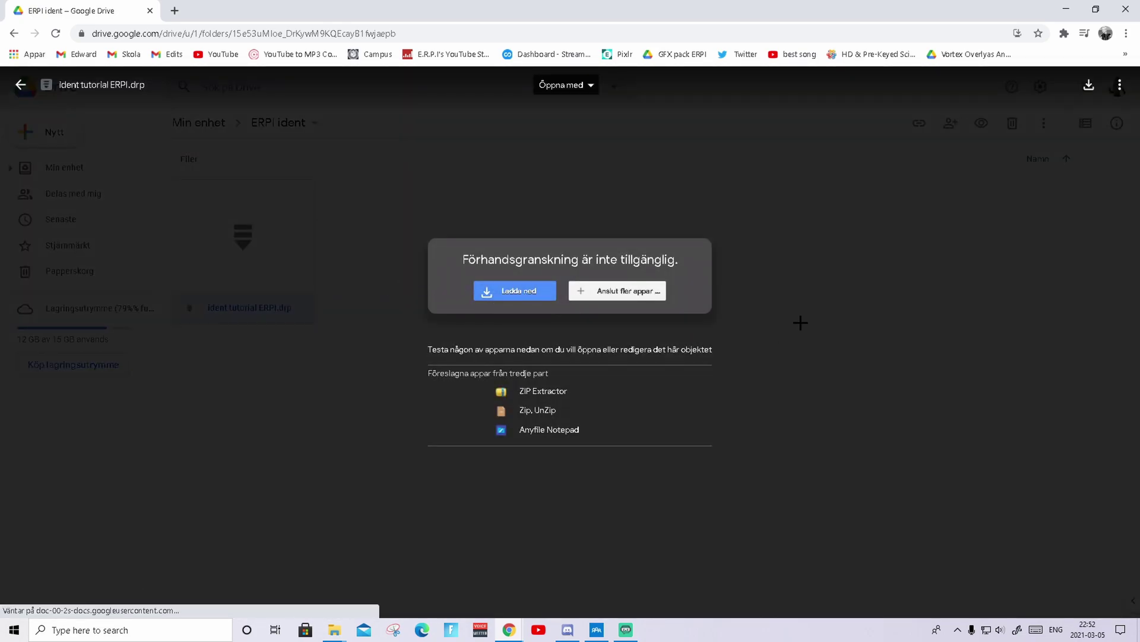
pyautogui.click(335, 294)
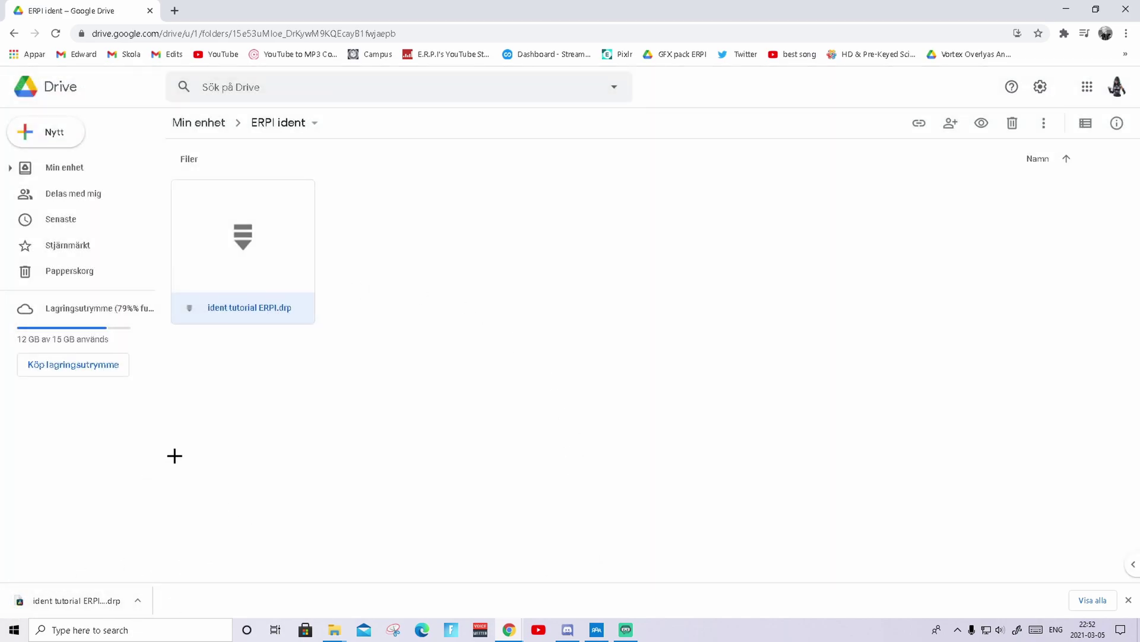
pyautogui.click(94, 601)
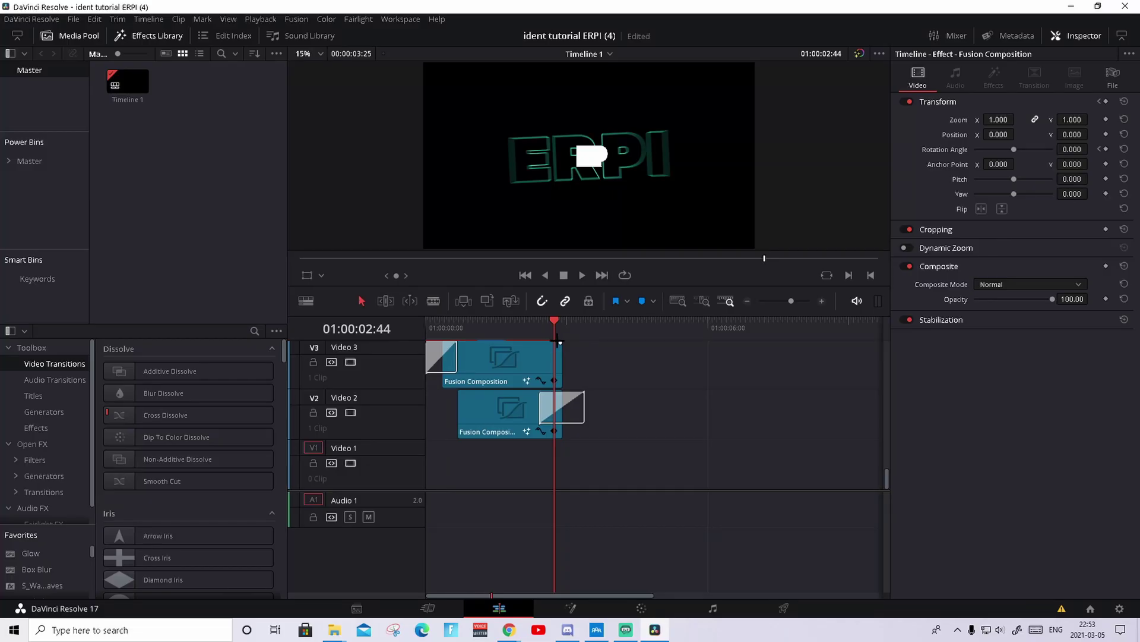
# Step: Preview the imported 'ident tutorial ERPI (4)' ident and close the Project Manager
pyautogui.moveTo(556, 328); pyautogui.dragTo(523, 328)
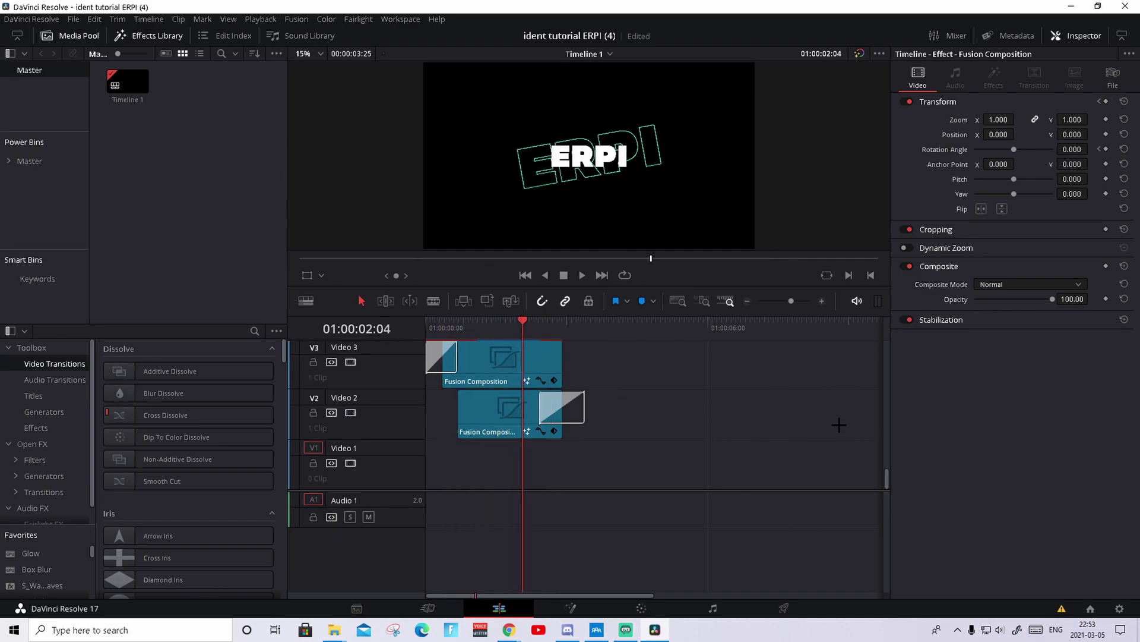
pyautogui.click(1090, 608)
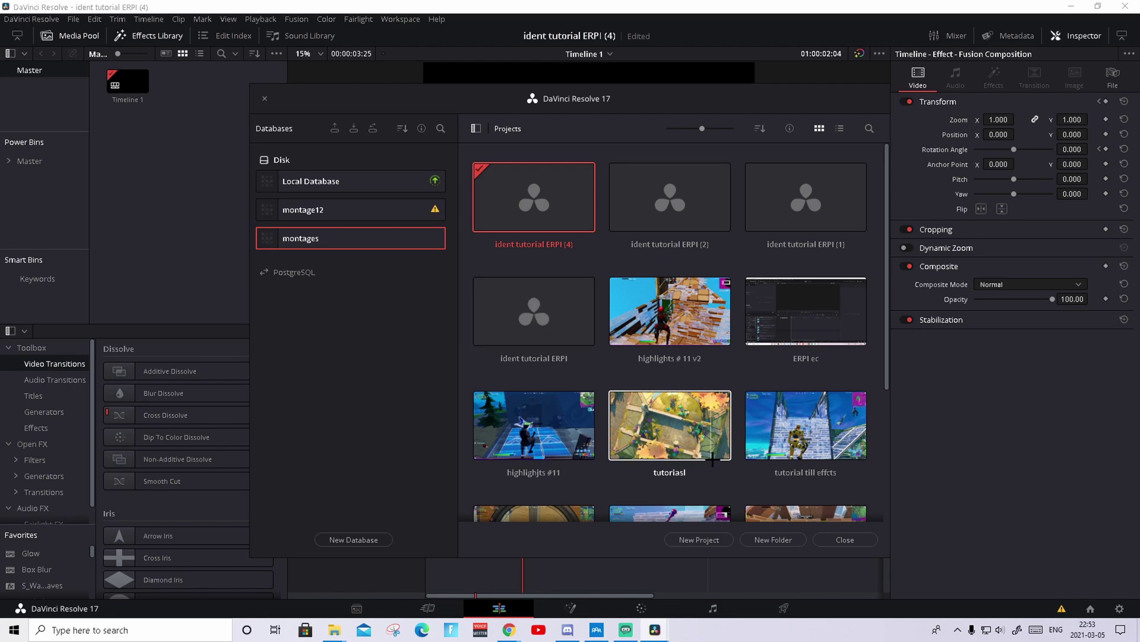
pyautogui.click(844, 540)
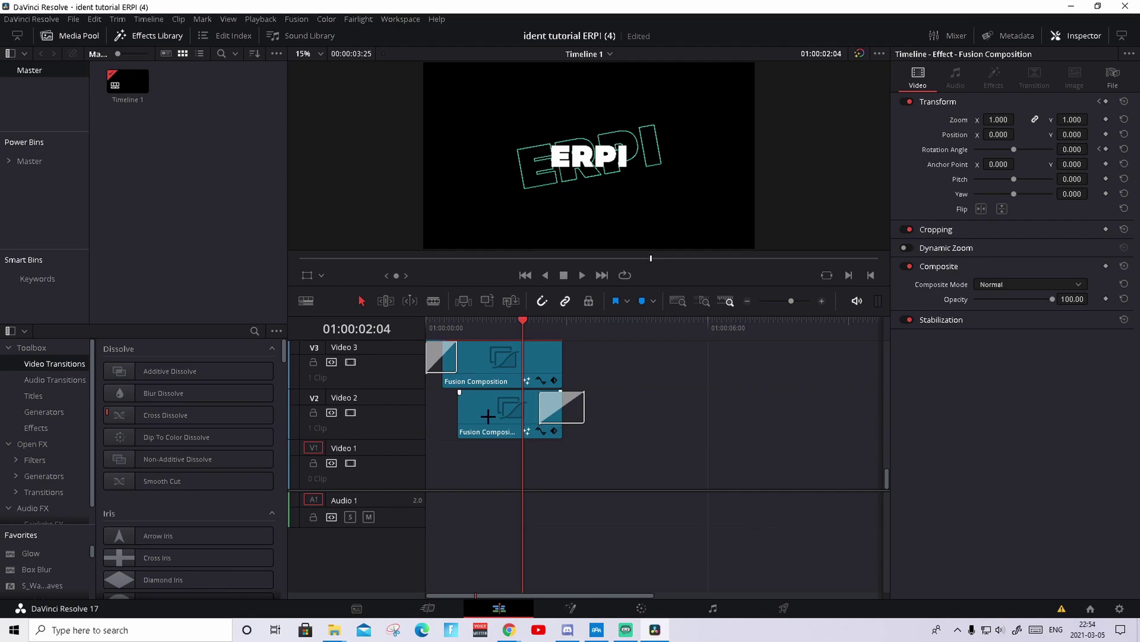
# Step: Expand the track area, disable the Video 3 and Video 4 Fusion clips, and select the Video 2 clip
pyautogui.scroll(1, 533, 476)
pyautogui.scroll(2, 584, 472)
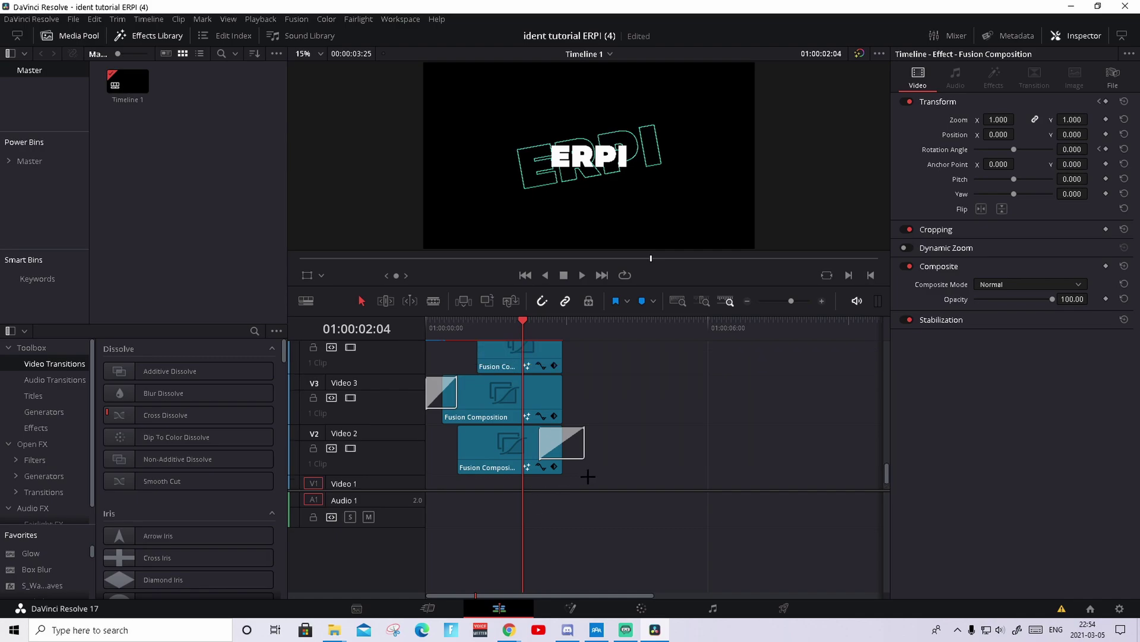
pyautogui.moveTo(588, 490); pyautogui.dragTo(579, 574)
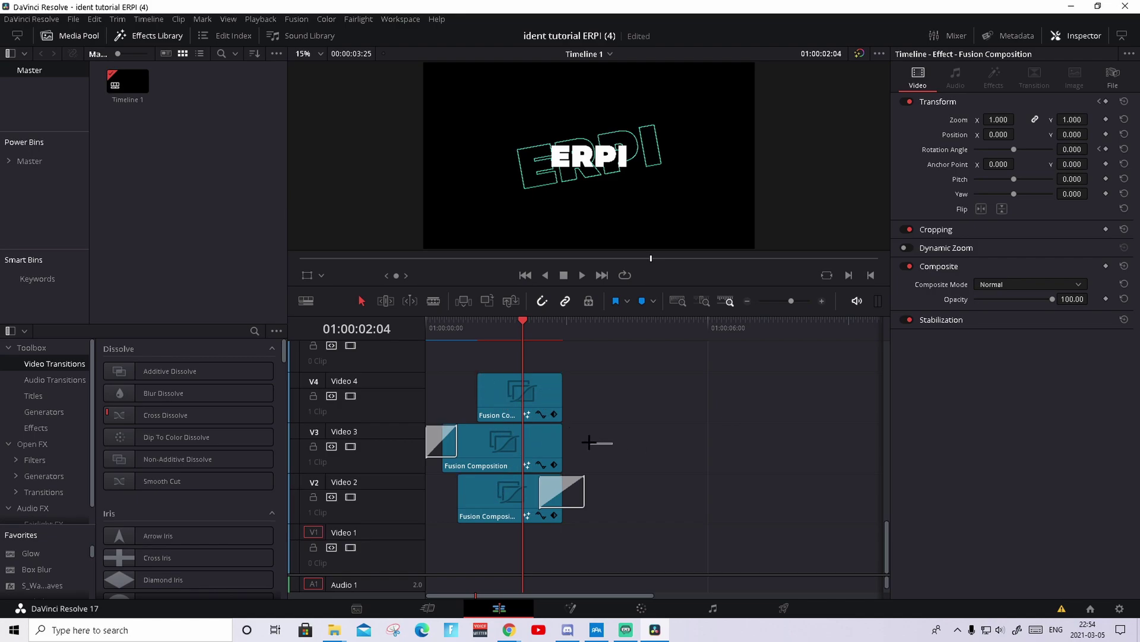
pyautogui.moveTo(589, 442); pyautogui.dragTo(508, 398)
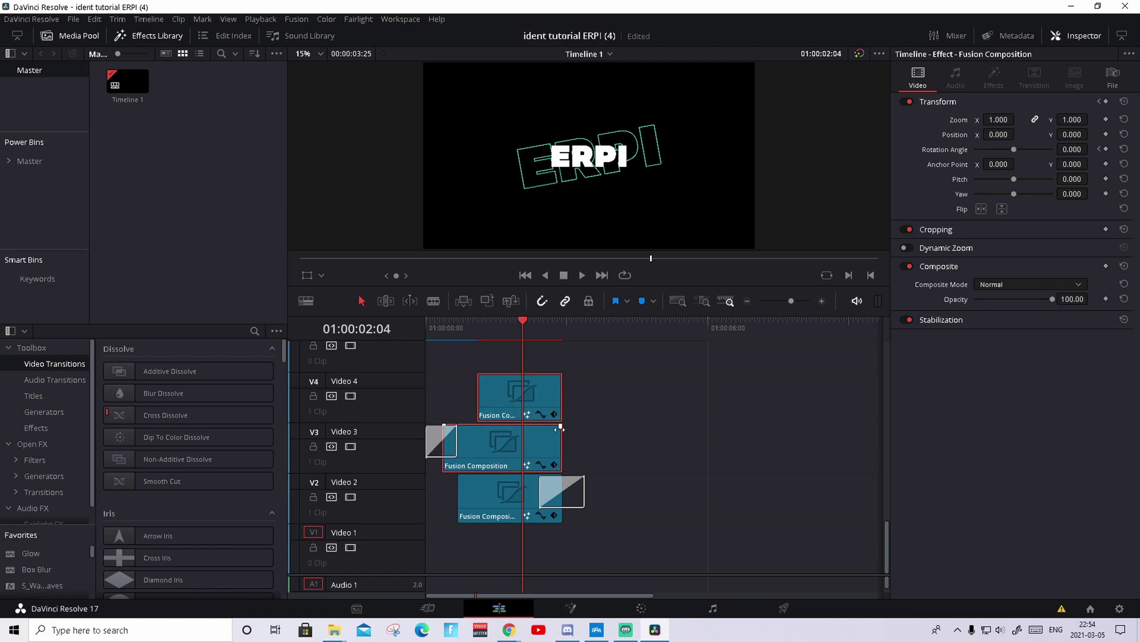
pyautogui.press('d')
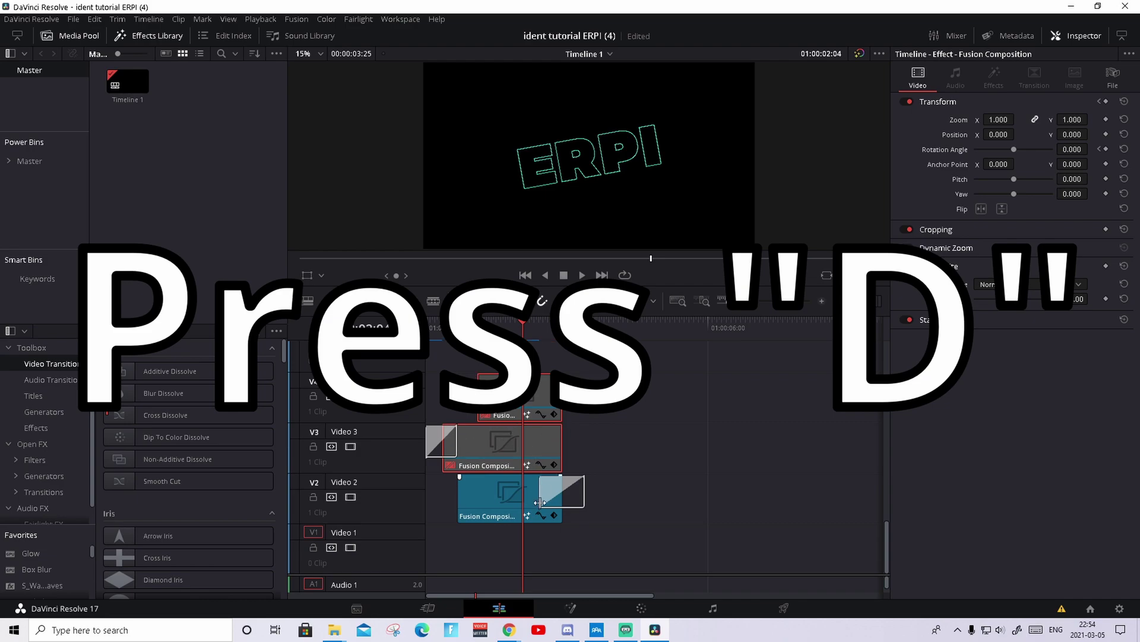
pyautogui.click(491, 504)
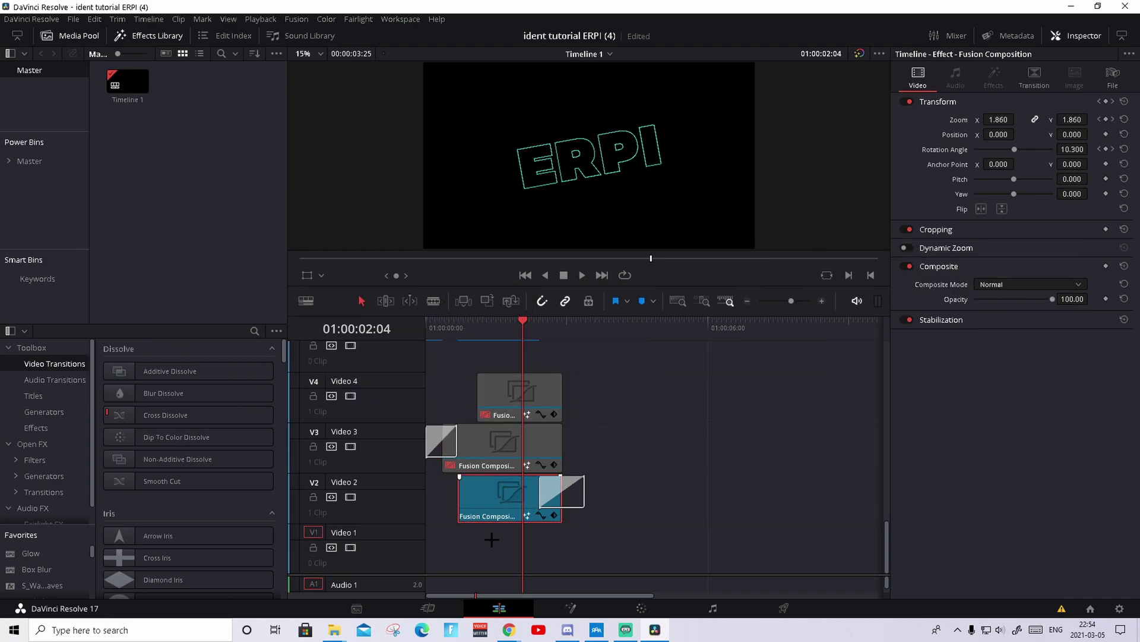
# Step: Replace ERPI with 'blaa' in the Video 2 composition's Text1 node
pyautogui.click(570, 607)
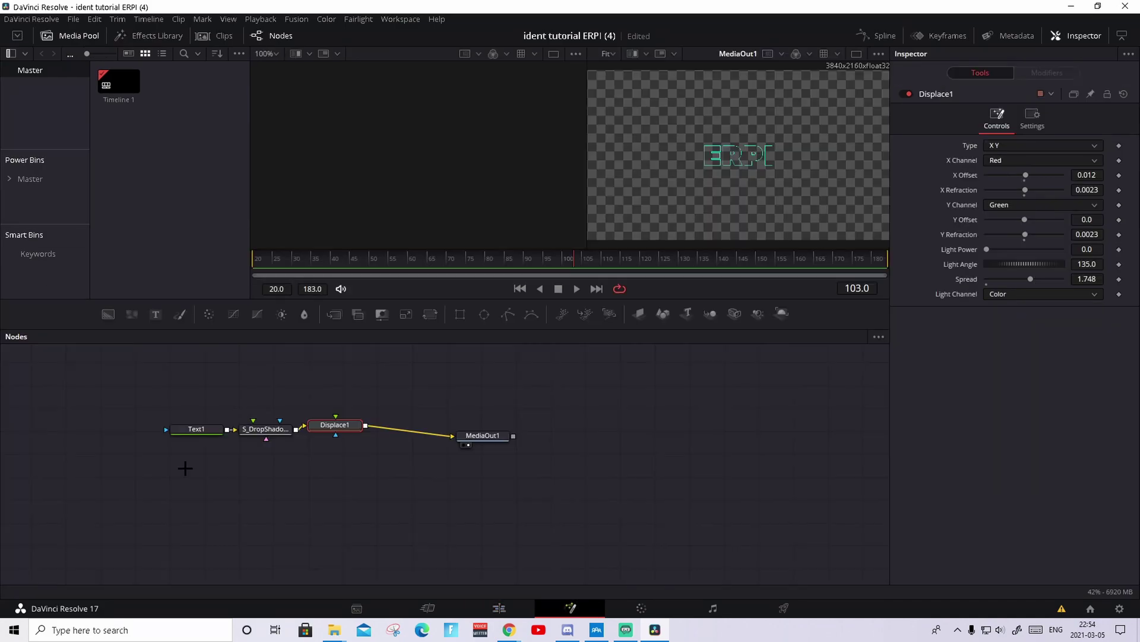
pyautogui.click(201, 431)
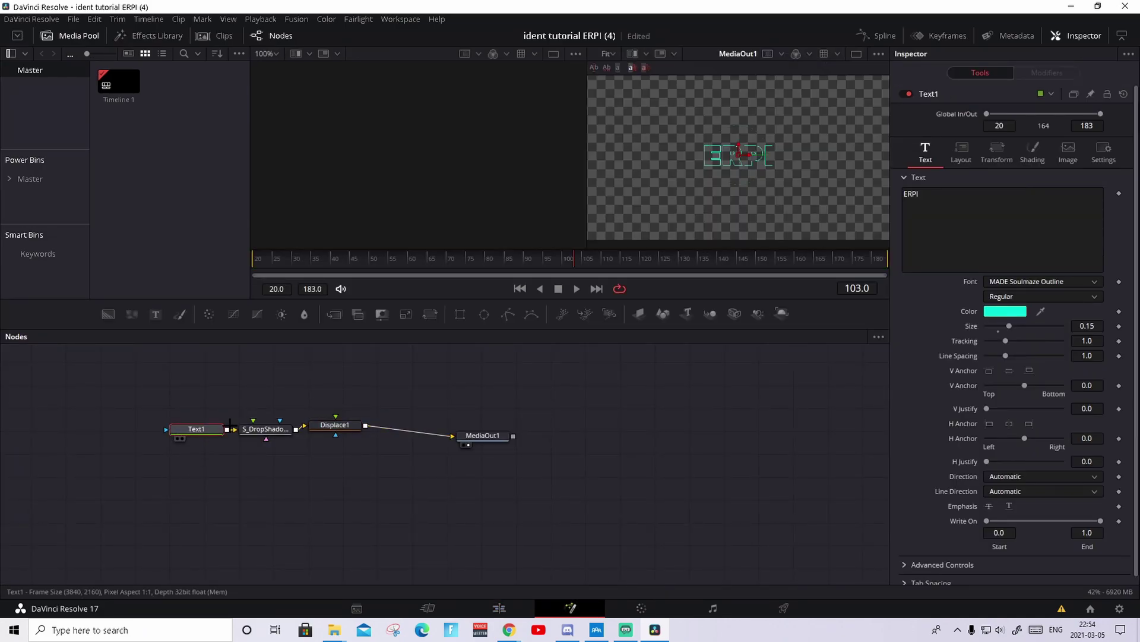
pyautogui.press('BackSpace')
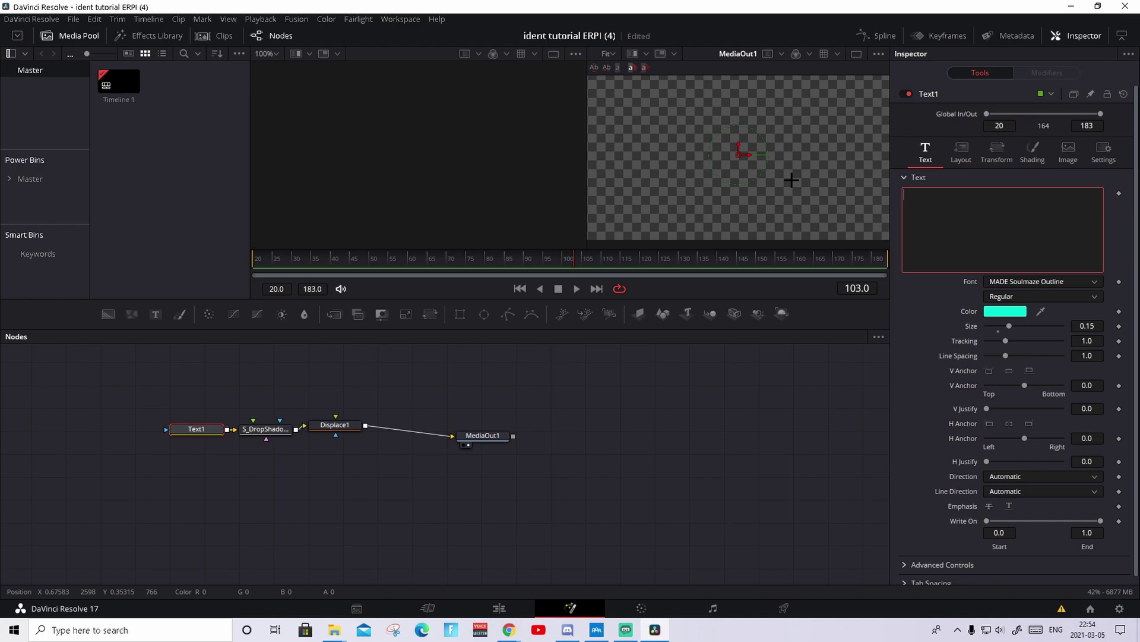
pyautogui.write('blaa')
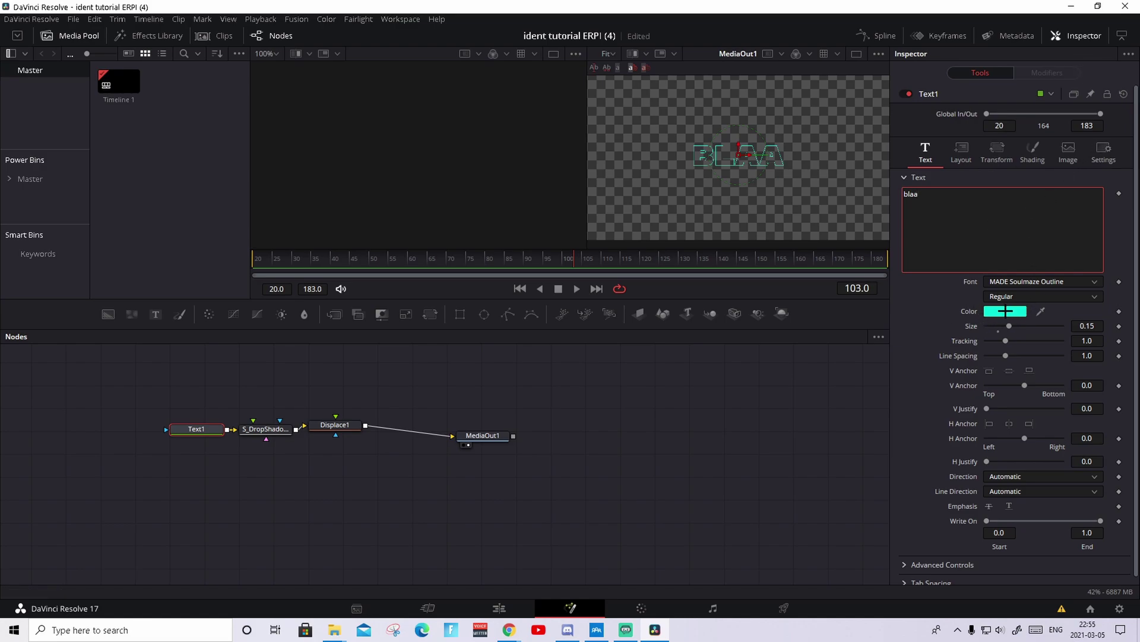
# Step: Make the BLAA text red and return to the Edit page
pyautogui.click(1006, 310)
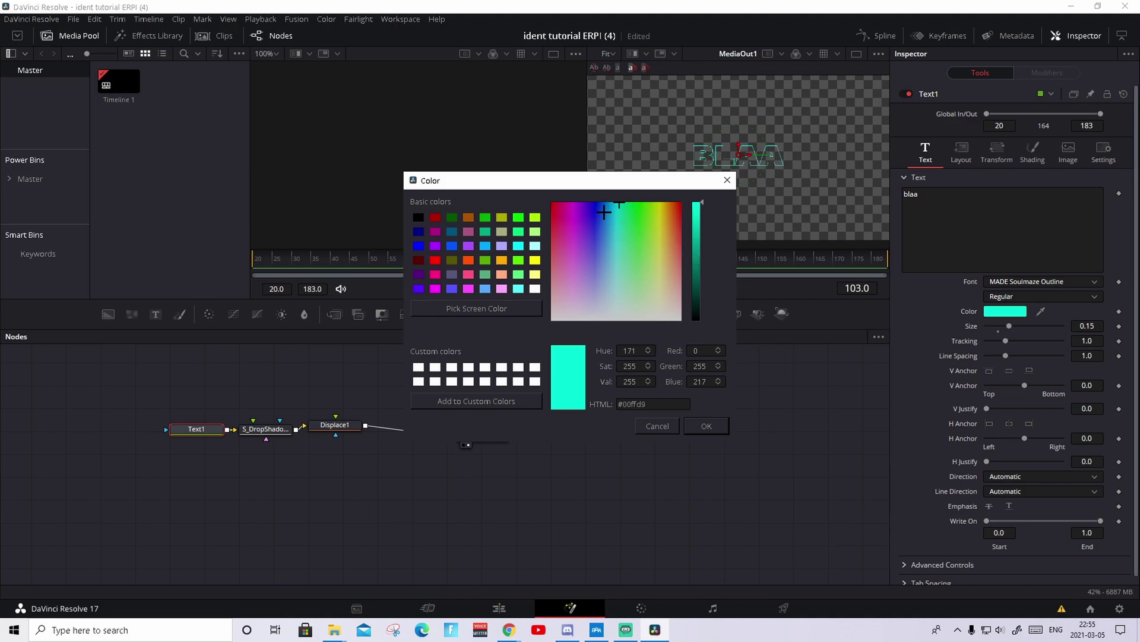
pyautogui.moveTo(605, 213); pyautogui.dragTo(516, 178)
pyautogui.click(706, 426)
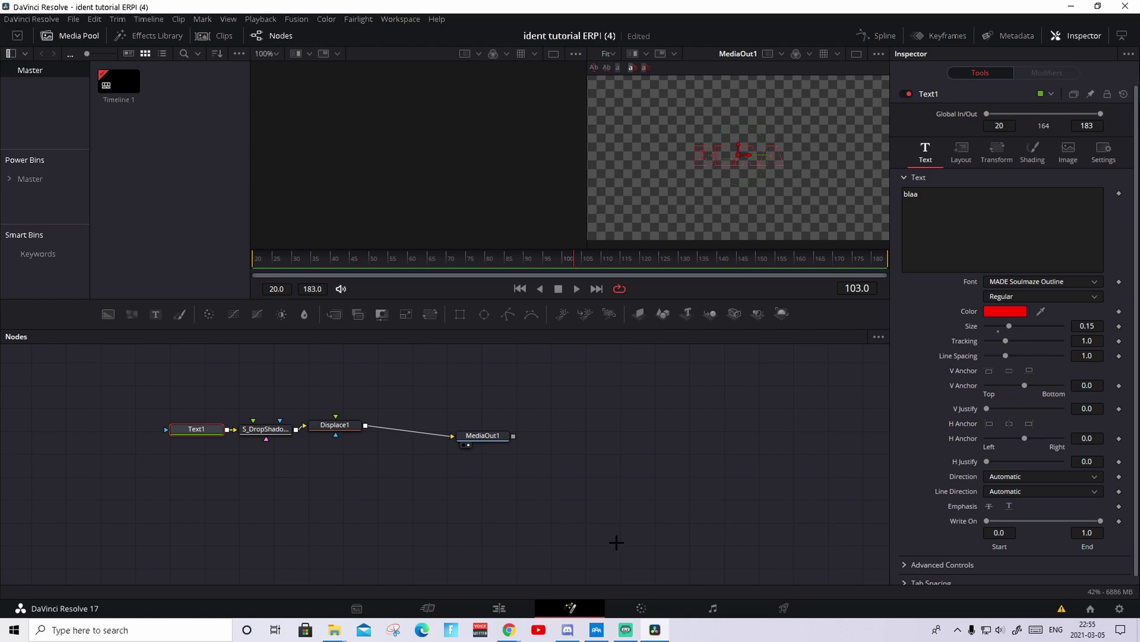
pyautogui.click(499, 607)
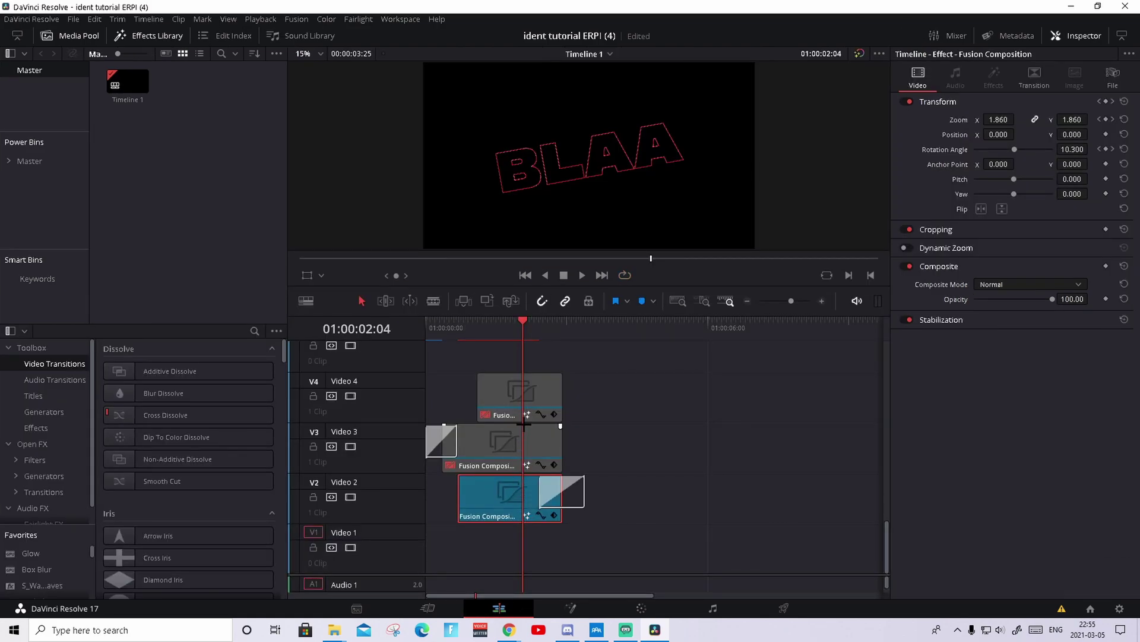
# Step: Re-enable the Video 3 clip and change its Fusion text from ERPI to 'blaa'
pyautogui.click(516, 441)
pyautogui.press('d')
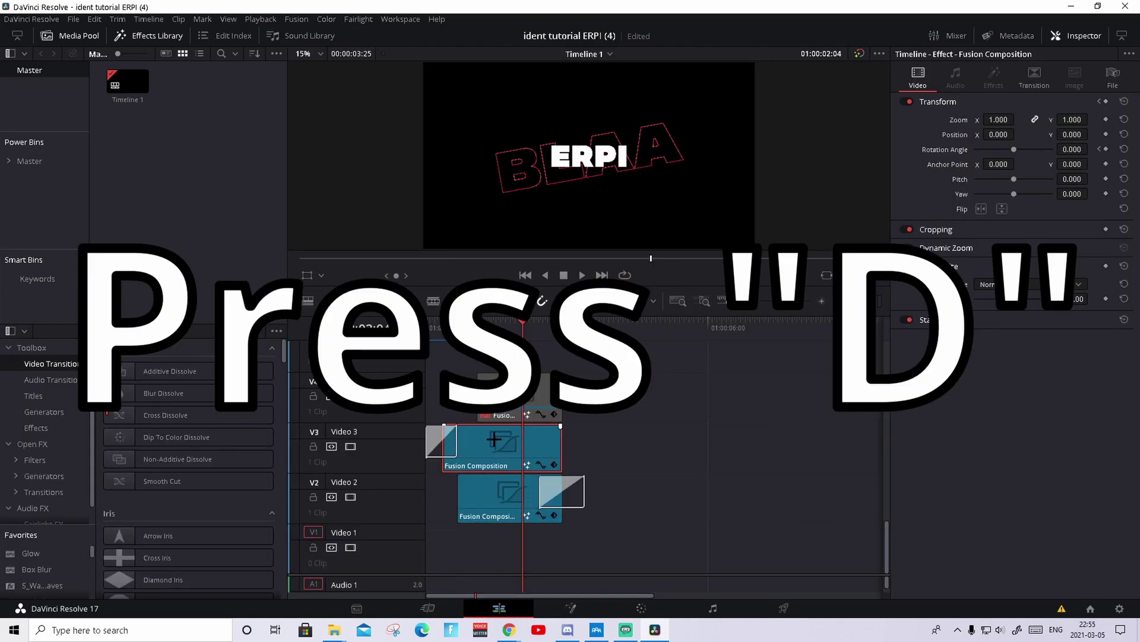
pyautogui.click(571, 607)
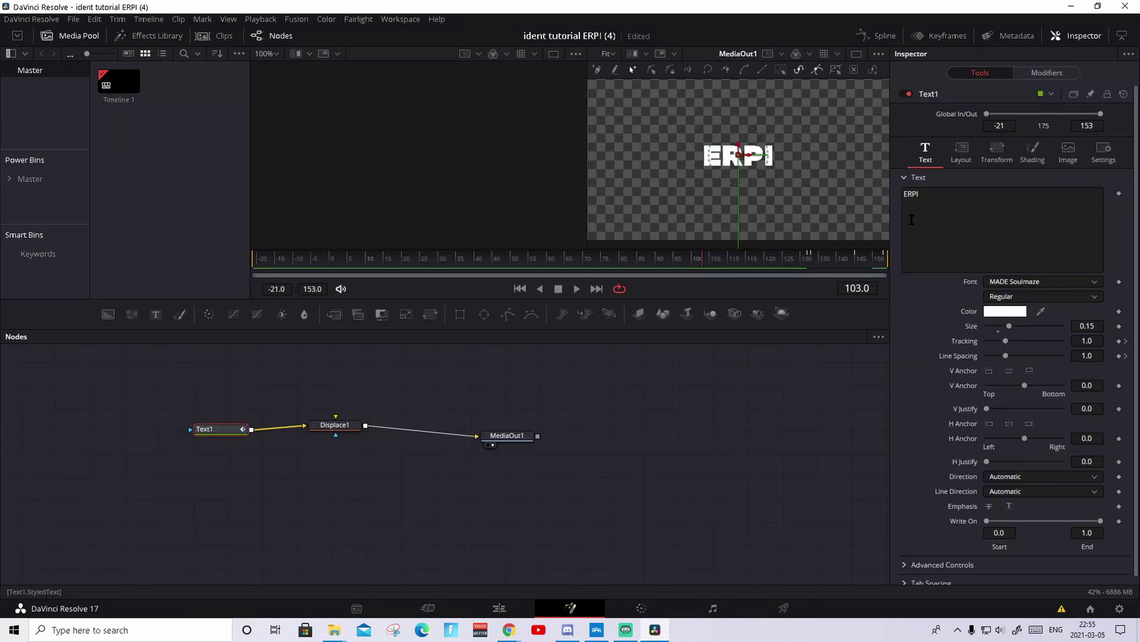
pyautogui.press('BackSpace')
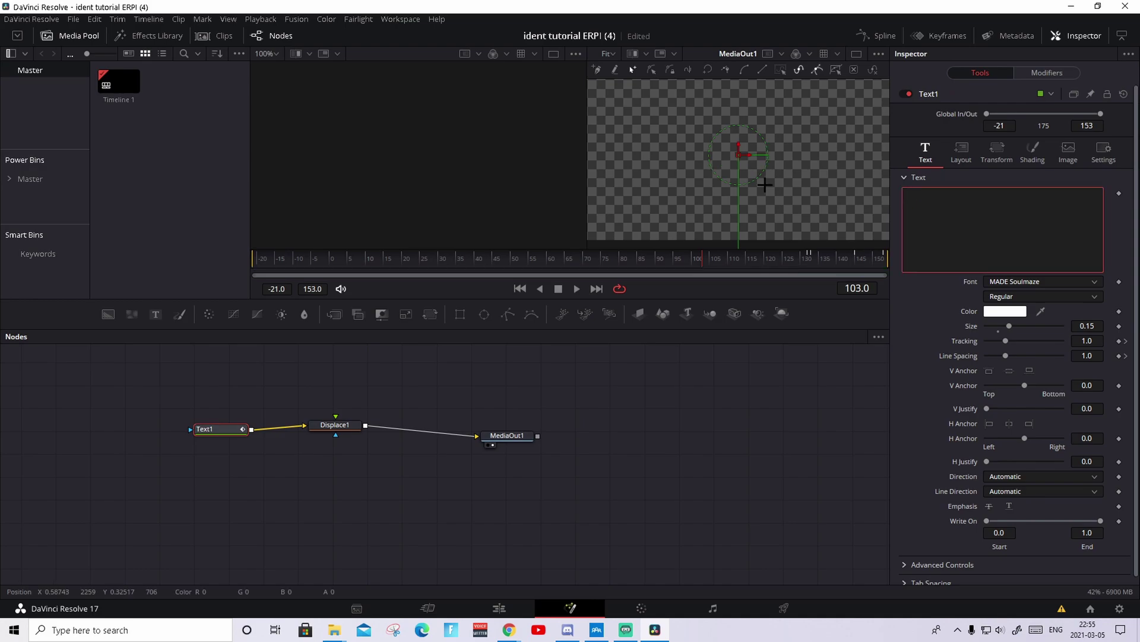
pyautogui.write('b')
pyautogui.press('BackSpace')
pyautogui.write('blaa')
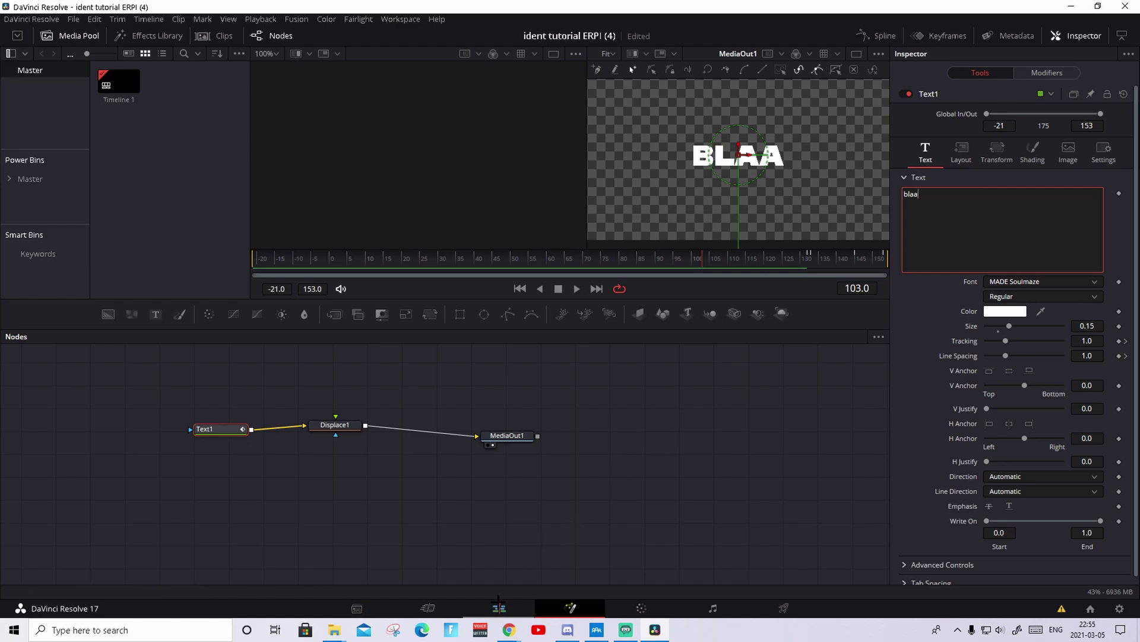
pyautogui.click(499, 608)
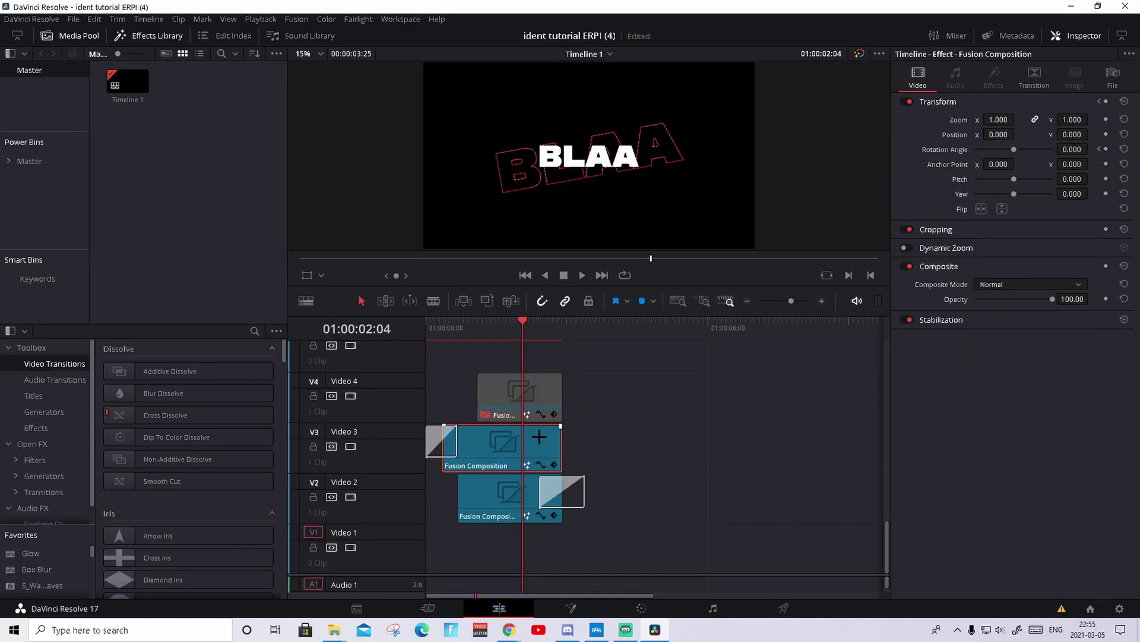
# Step: Re-enable the Video 4 clip and replace its ERPI text with 'blaa'
pyautogui.click(508, 391)
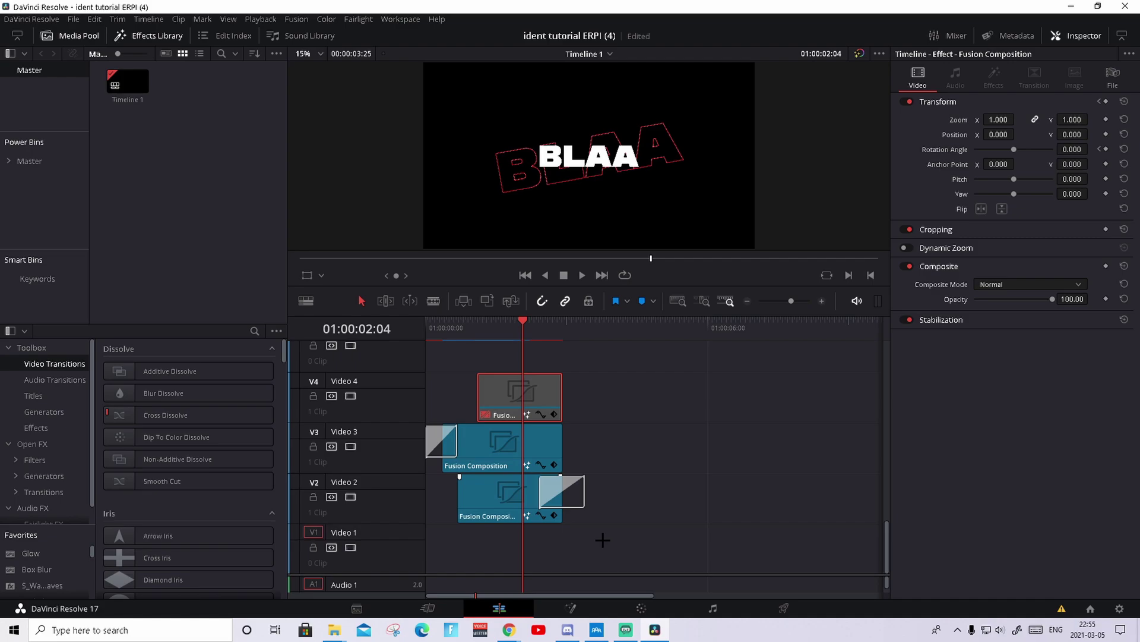
pyautogui.press('d')
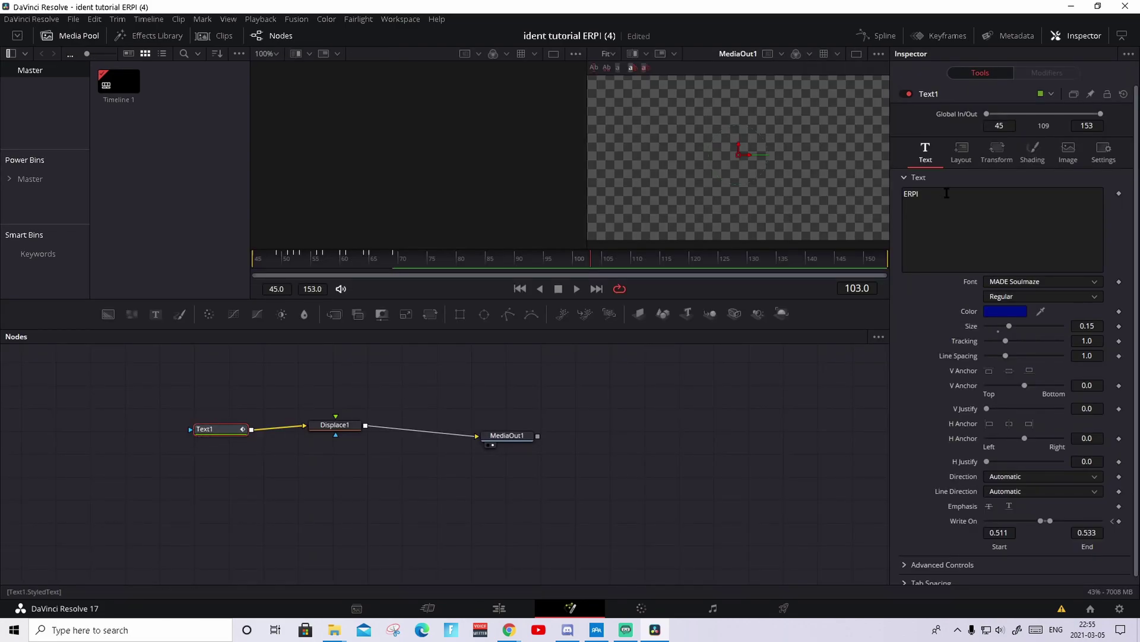
pyautogui.doubleClick(947, 193)
pyautogui.write('b')
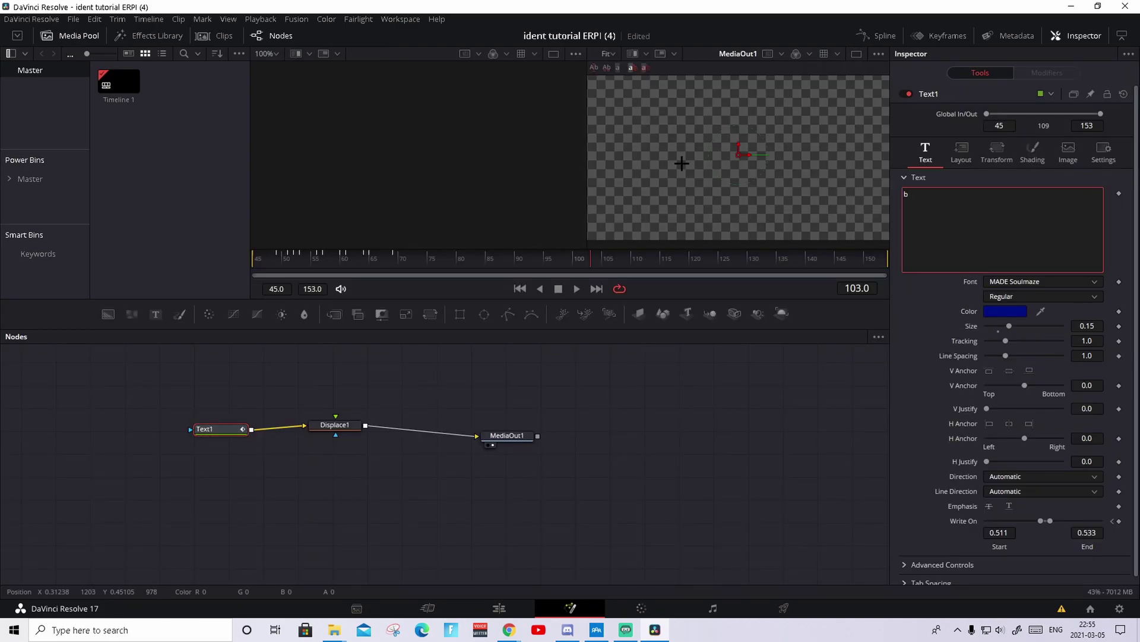
pyautogui.write('laa')
# Step: Check the timeline, then reopen the Video 4 composition to inspect its Text1 node
pyautogui.click(499, 608)
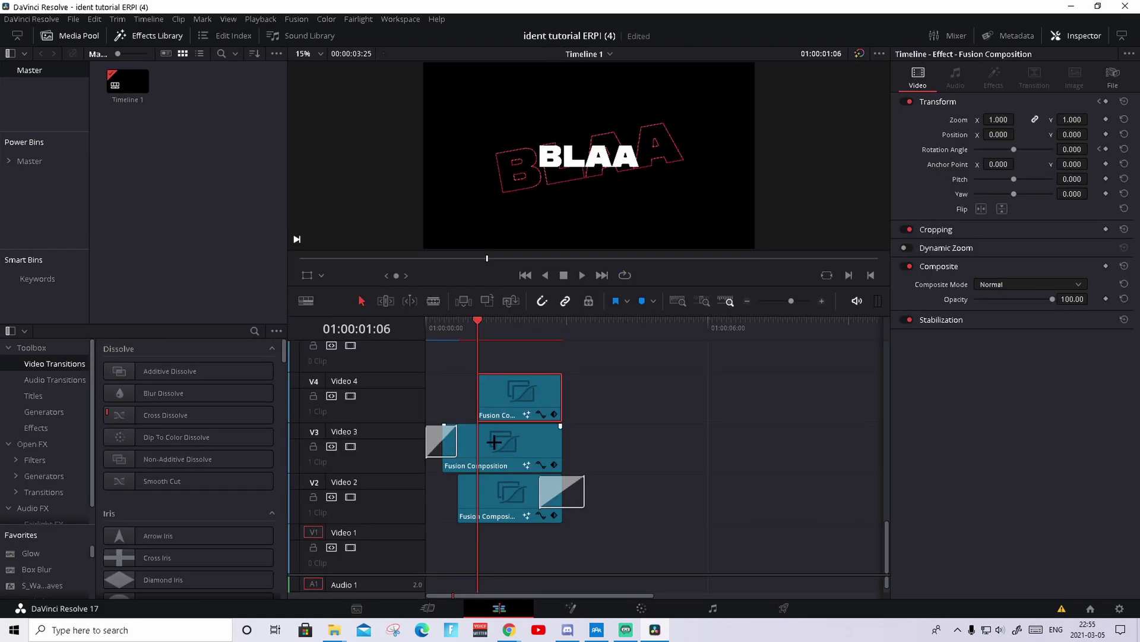
pyautogui.click(570, 608)
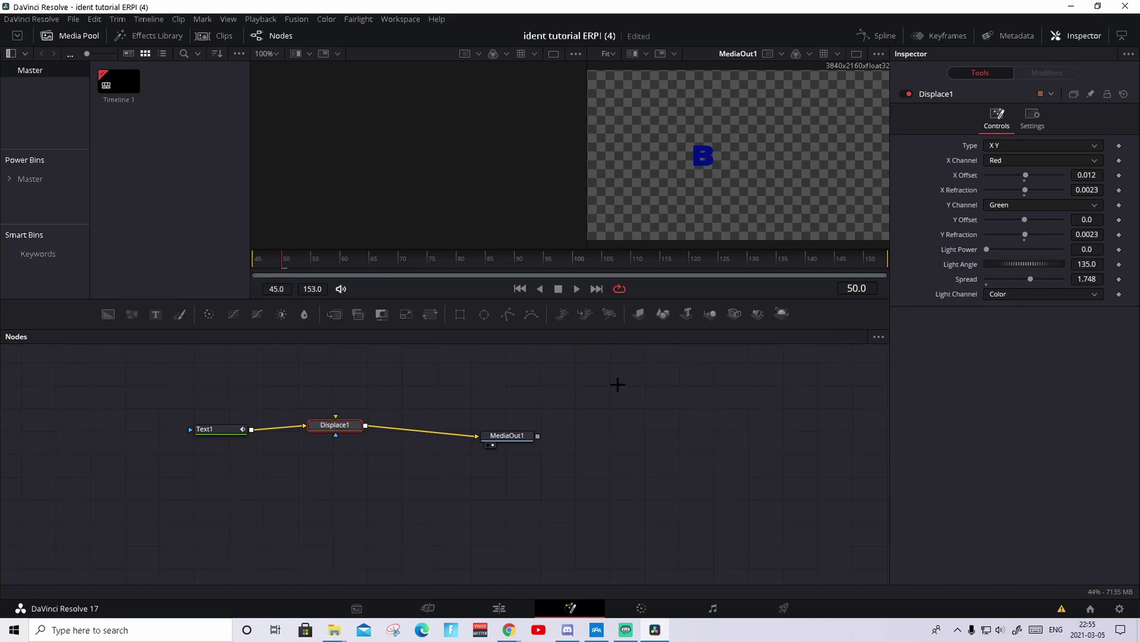
pyautogui.click(217, 428)
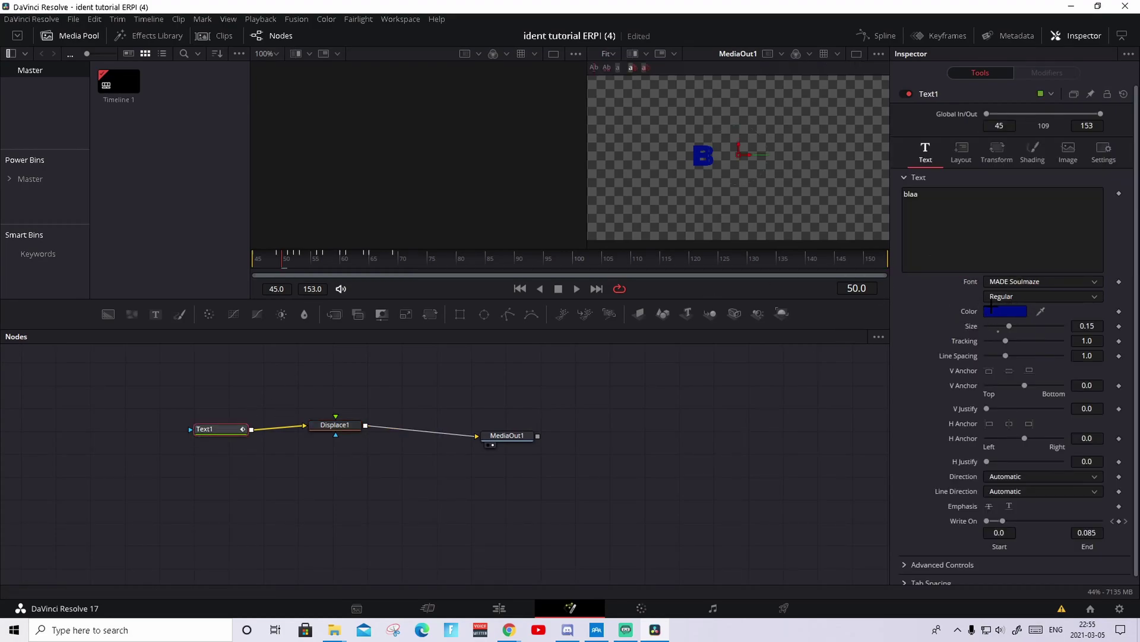
# Step: Play the BLAA ident from the start, then switch to the Deliver page for rendering
pyautogui.click(499, 608)
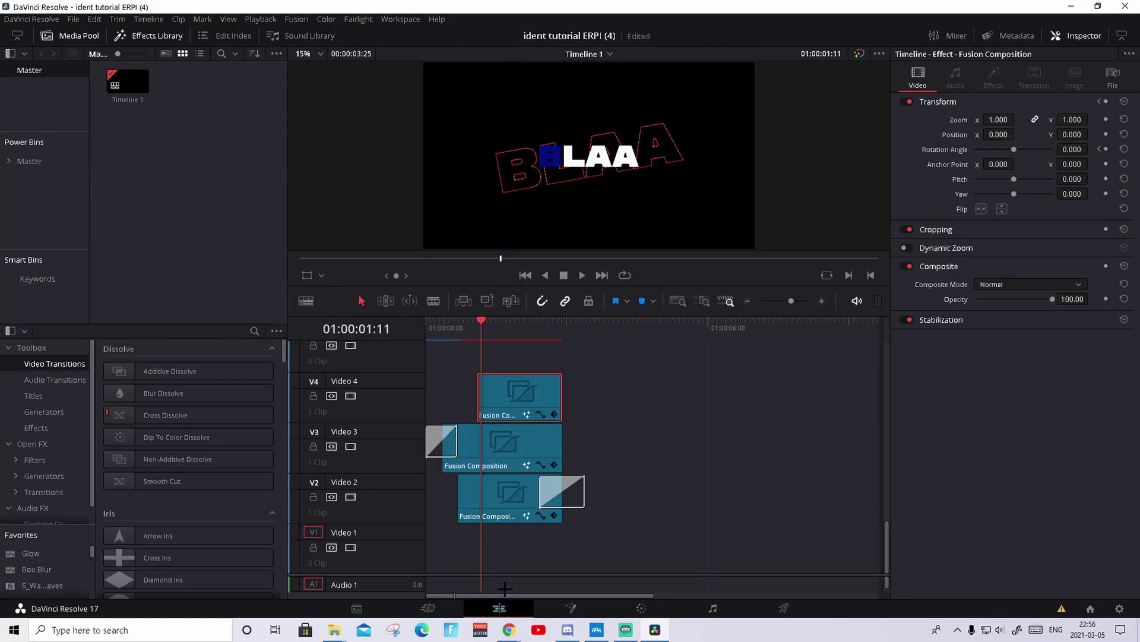
pyautogui.moveTo(475, 330)
pyautogui.mouseDown()
pyautogui.moveTo(442, 330)
pyautogui.moveTo(458, 330)
pyautogui.mouseUp()
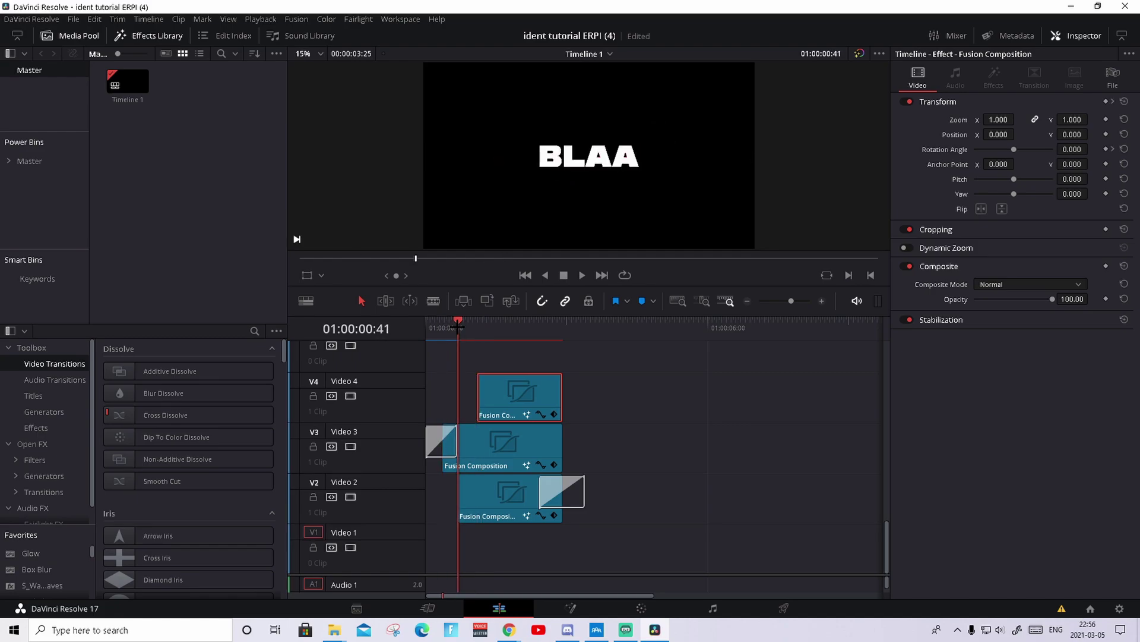
pyautogui.click(450, 443)
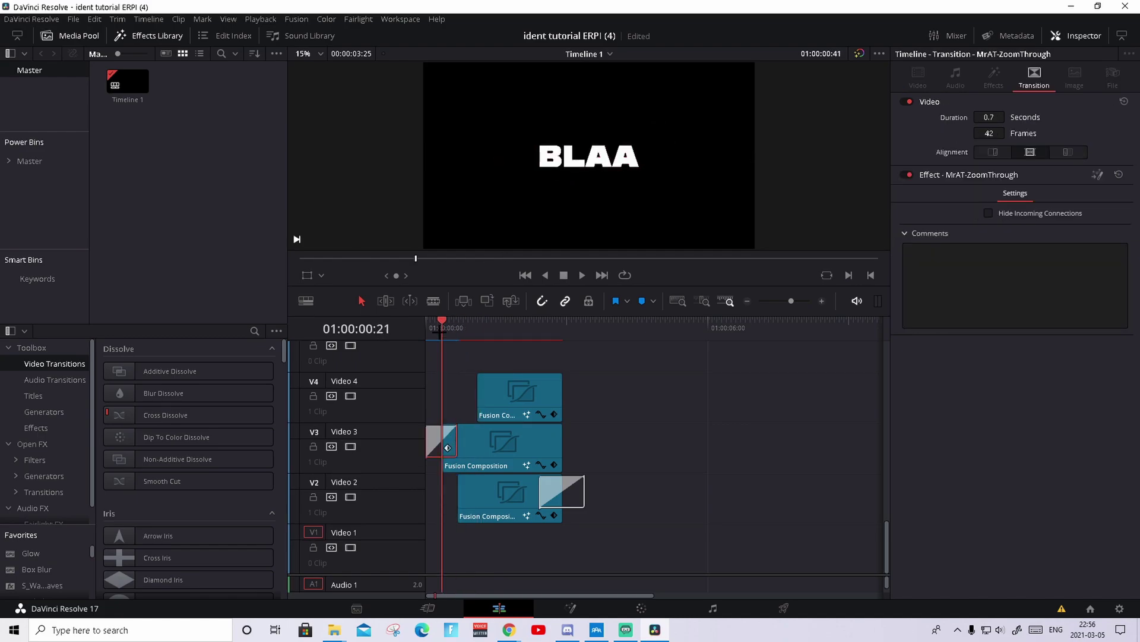
pyautogui.moveTo(470, 330); pyautogui.dragTo(434, 327)
pyautogui.press('space')
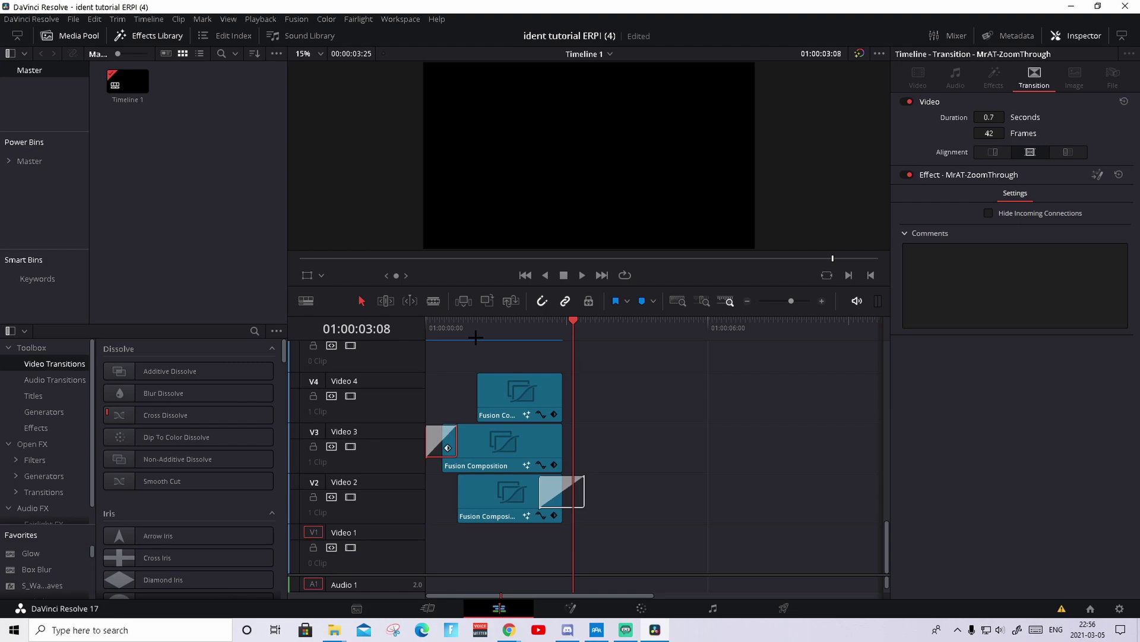
pyautogui.hotkey('shift', '8')
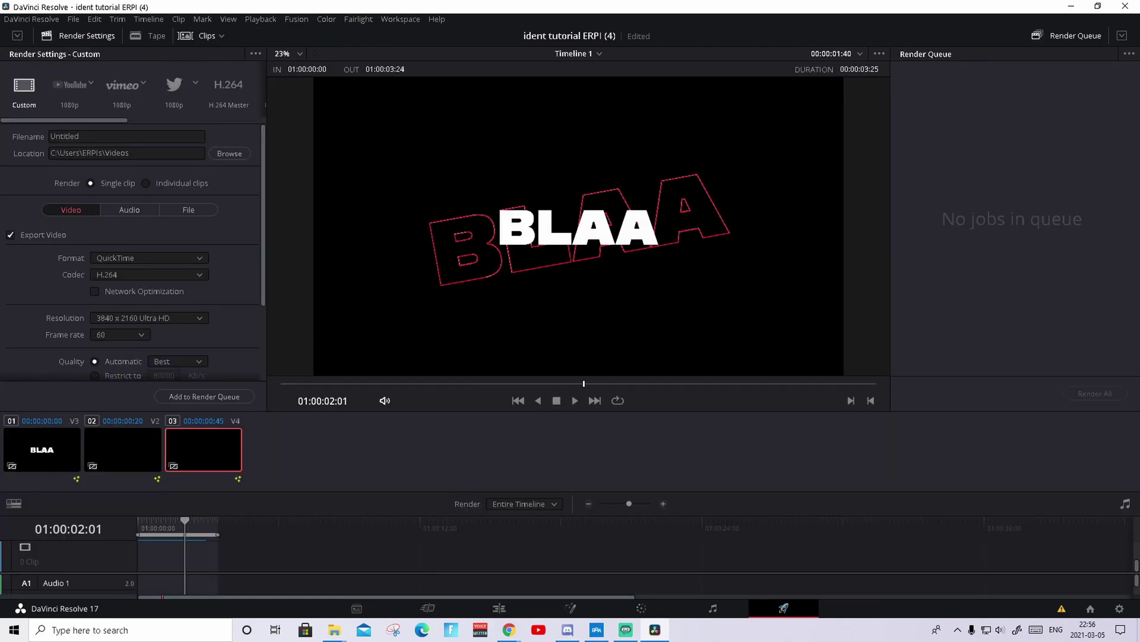